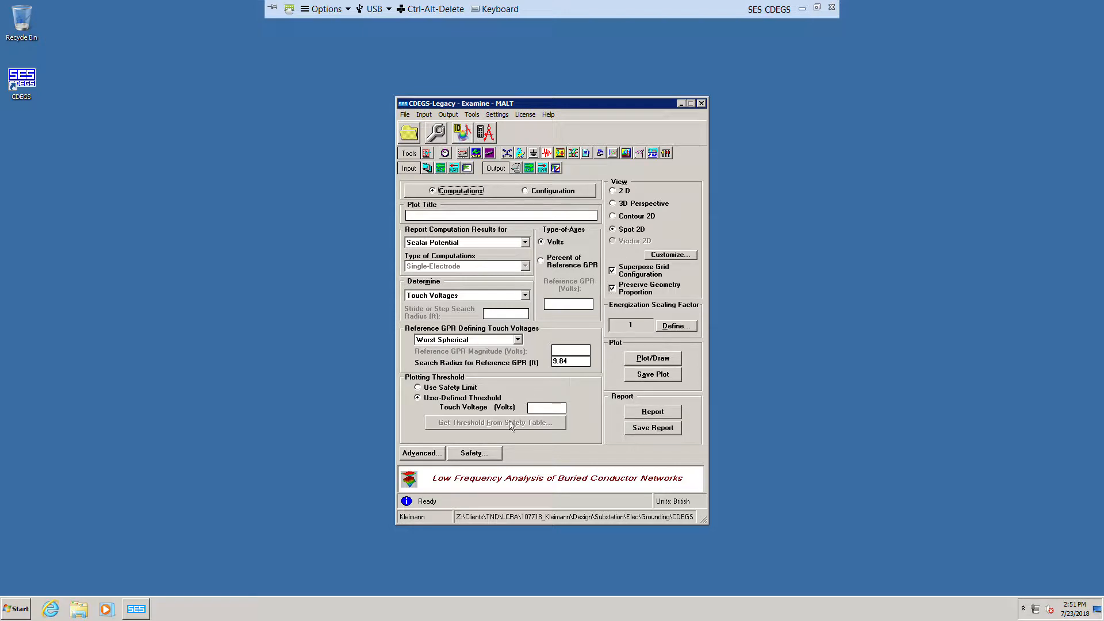
# Step: Include the 3-inch, 3000 ohm-m surface layer in the safety settings, generate the safety threshold report, and accept
pyautogui.click(485, 454)
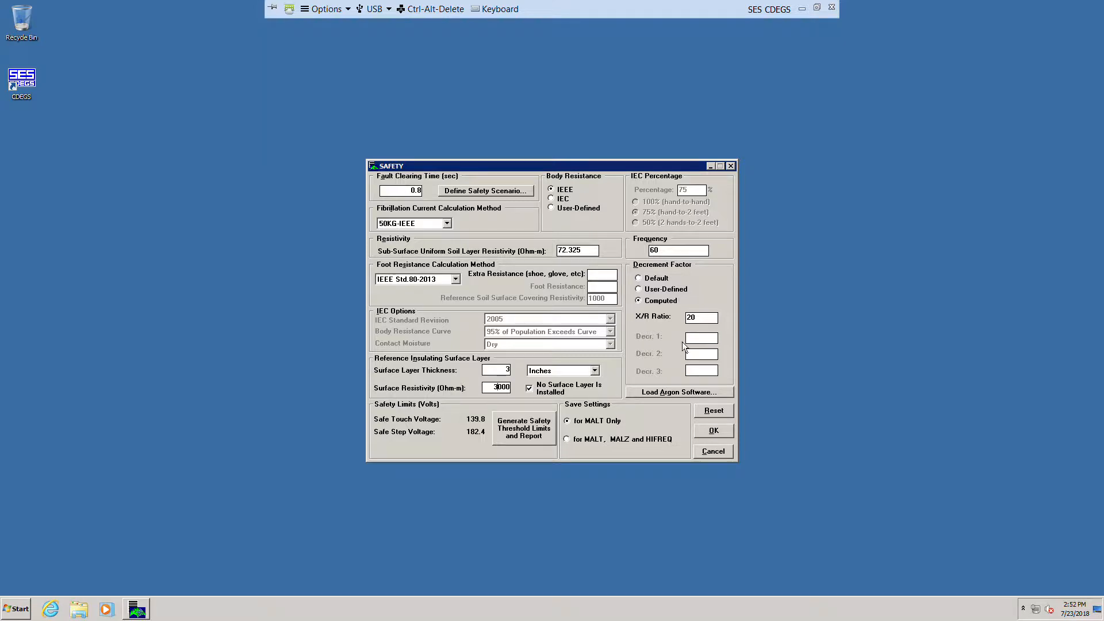
pyautogui.click(539, 396)
pyautogui.click(524, 428)
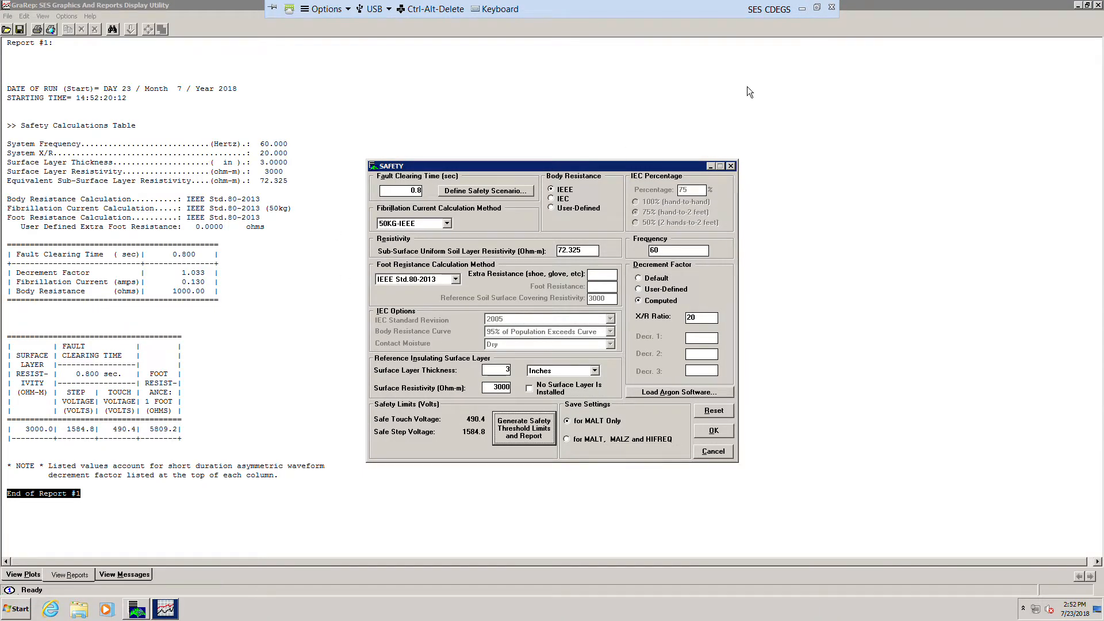
pyautogui.click(1077, 5)
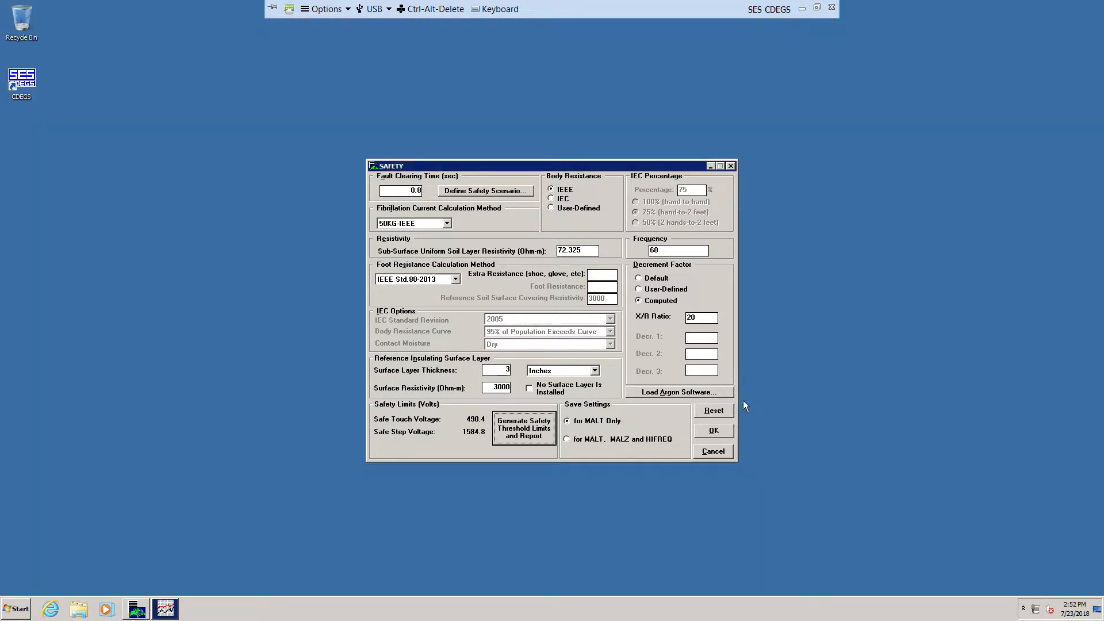
pyautogui.click(713, 433)
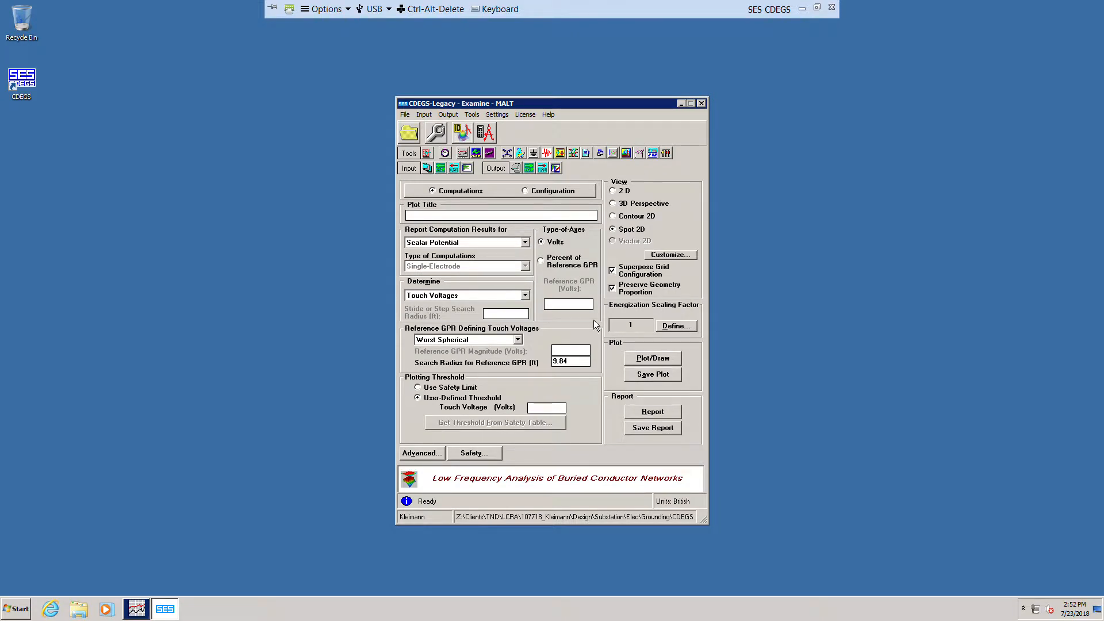
# Step: Open the advanced computation settings, enable Define Zoom Area, and open the Automatic Zoom window maximized
pyautogui.click(429, 458)
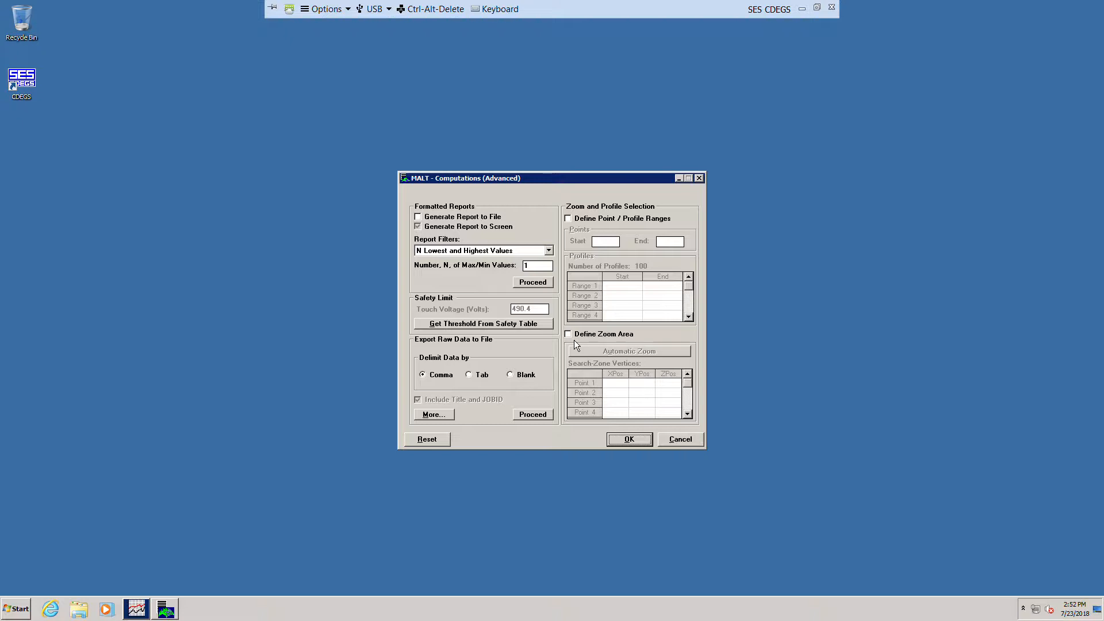
pyautogui.click(575, 335)
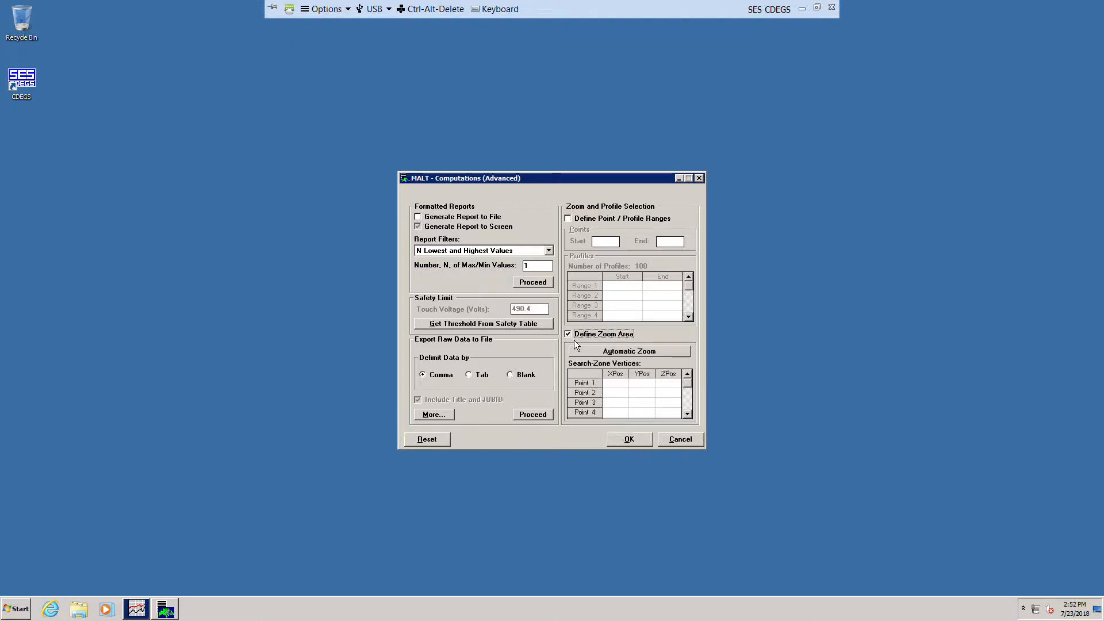
pyautogui.click(657, 356)
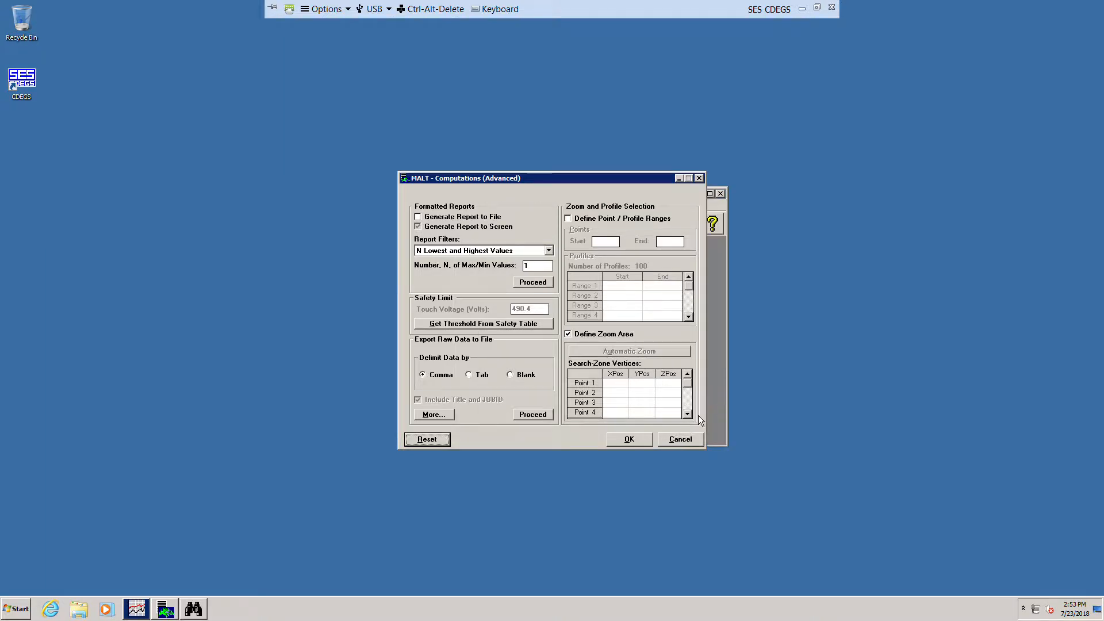
pyautogui.click(724, 345)
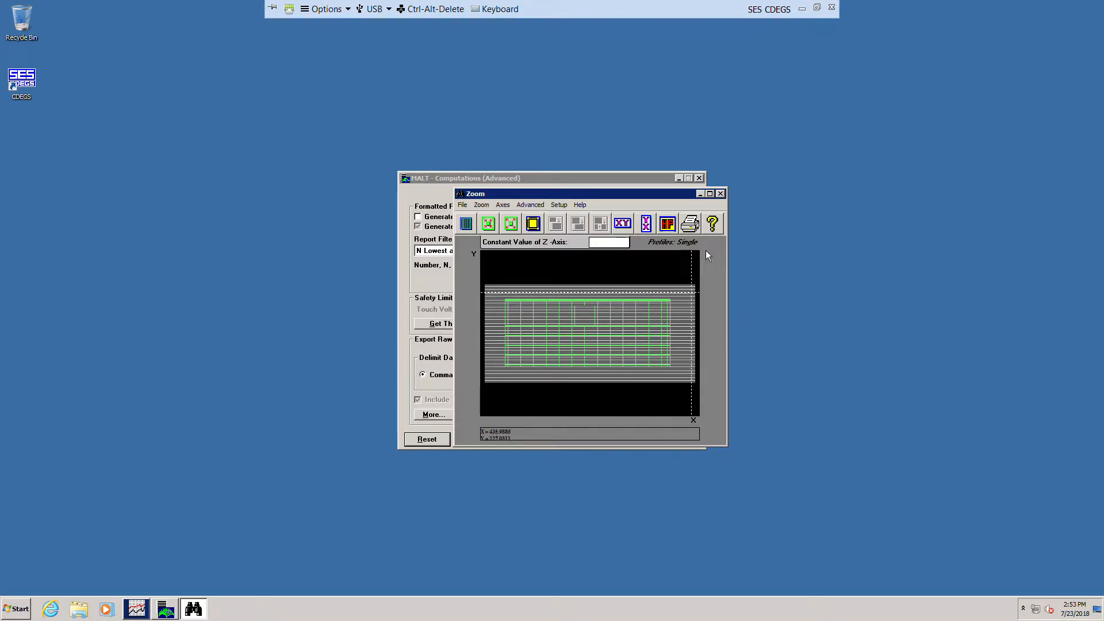
pyautogui.click(710, 194)
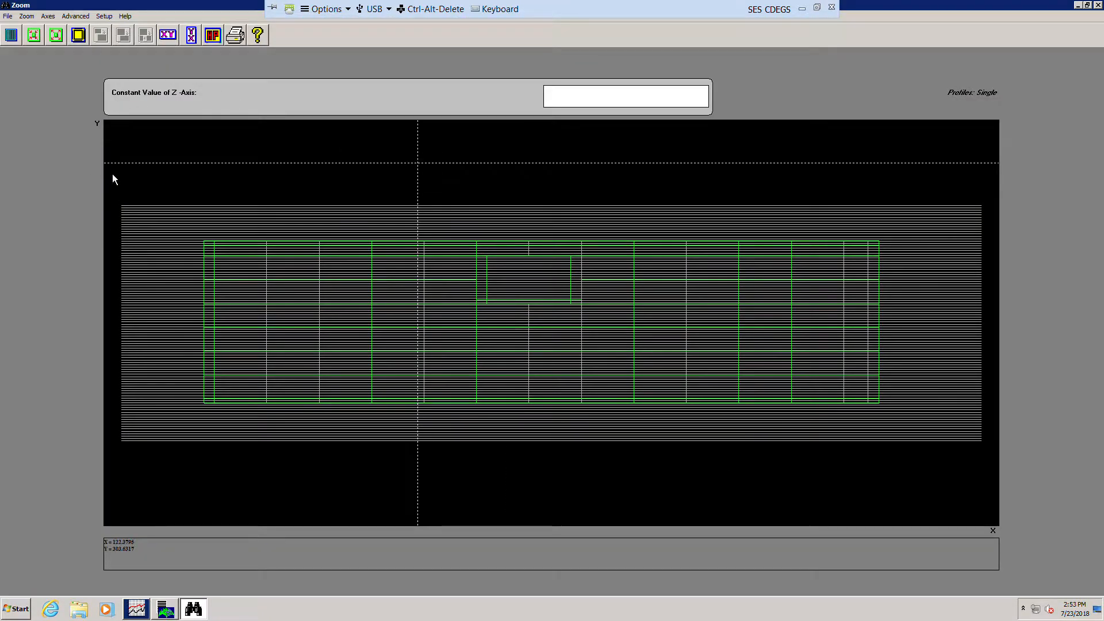
# Step: Create a standard polygon zoom boundary with a shift distance of 5 and send the zoom points back
pyautogui.click(79, 17)
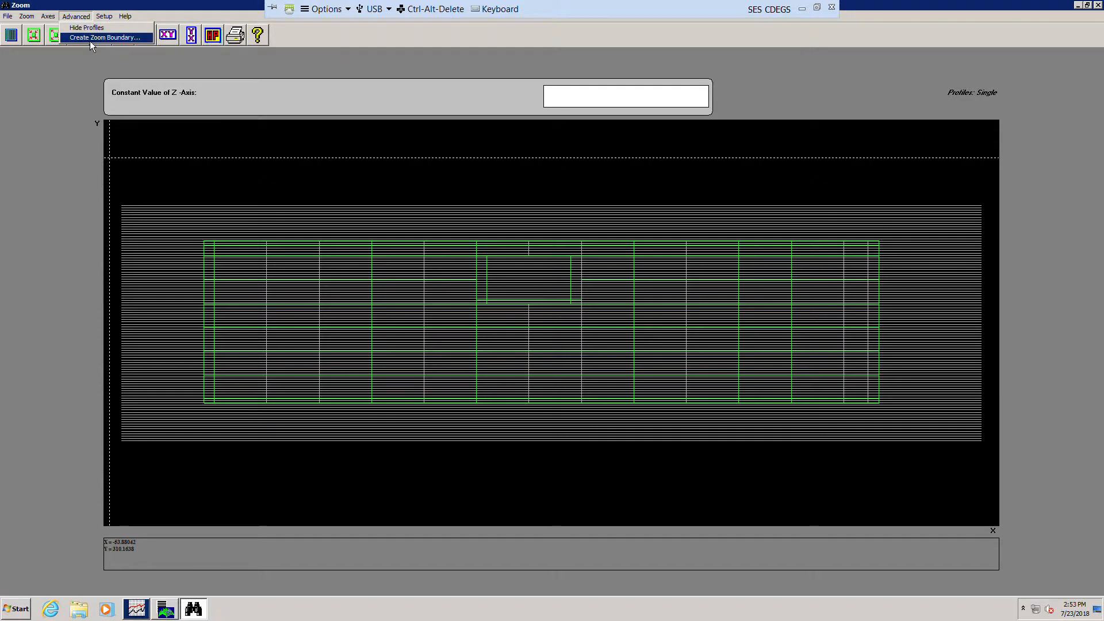
pyautogui.click(92, 38)
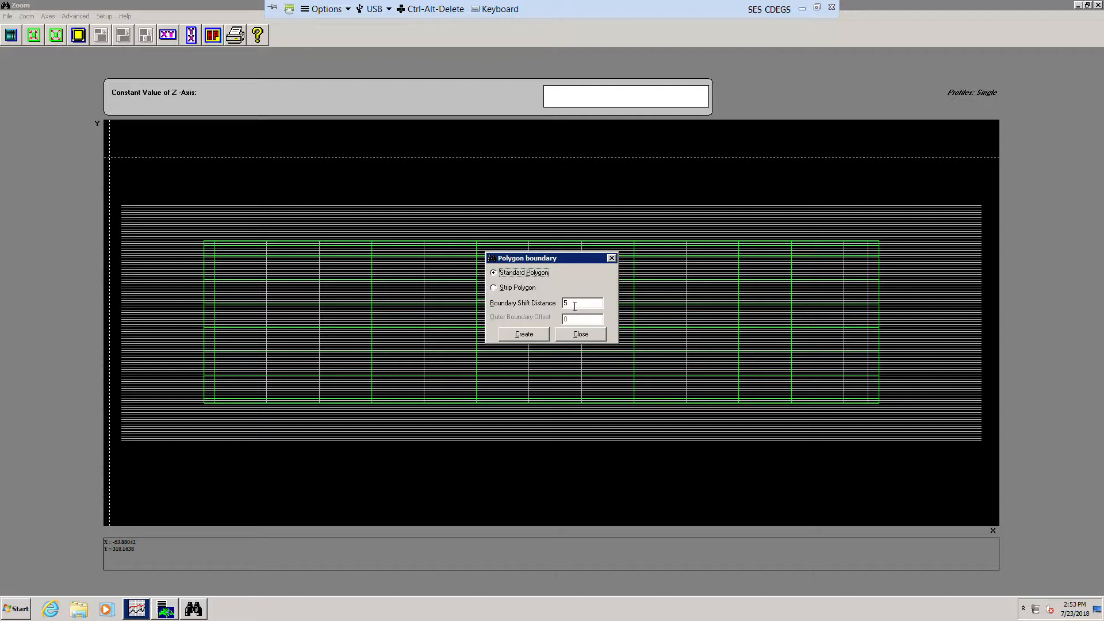
pyautogui.moveTo(575, 306); pyautogui.dragTo(560, 304)
pyautogui.click(541, 338)
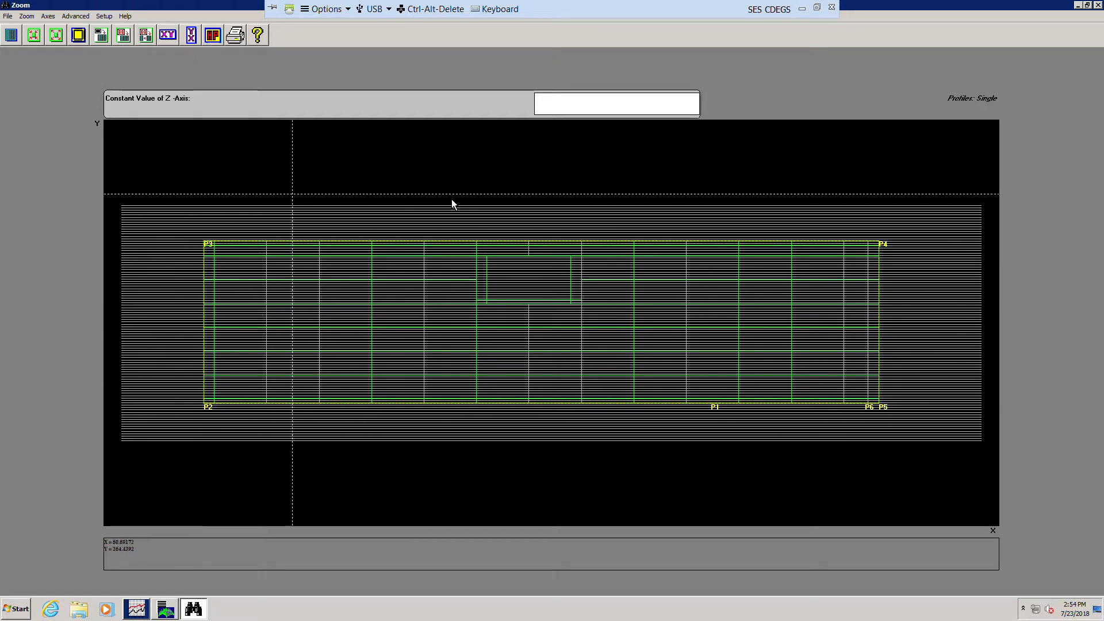
pyautogui.click(123, 35)
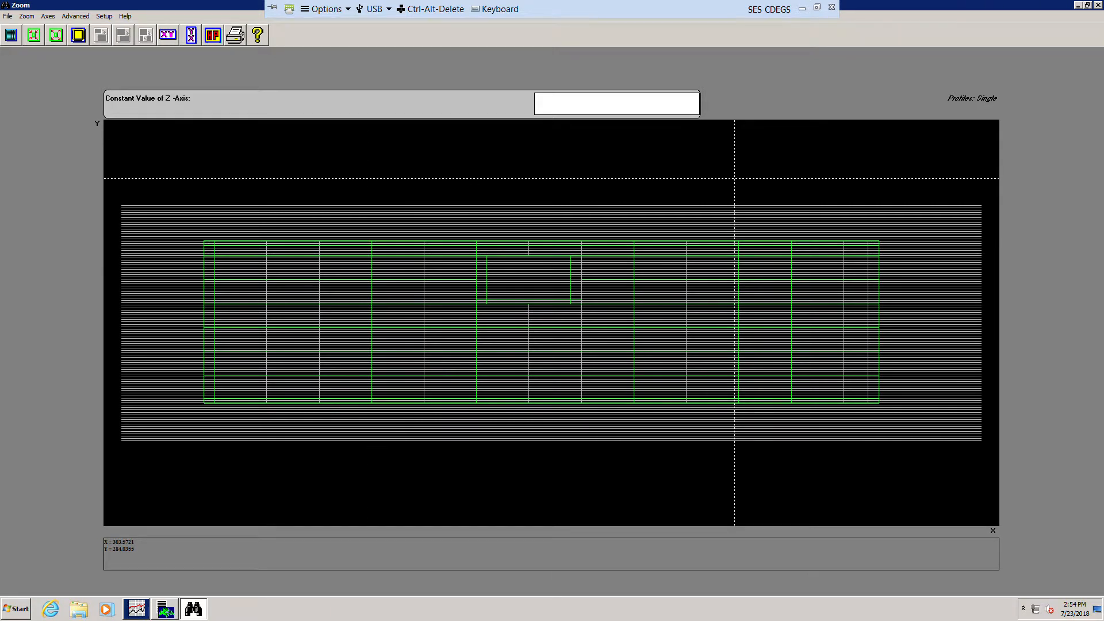
pyautogui.click(1098, 5)
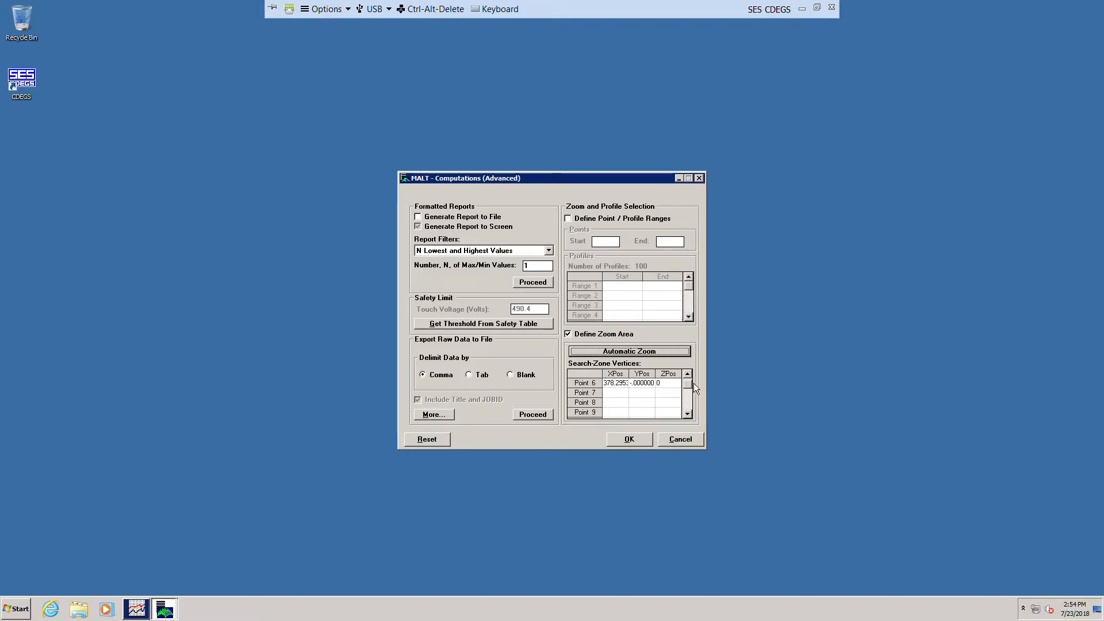
# Step: Review the search-zone vertex coordinates and accept the advanced computation settings
pyautogui.scroll(2, 693, 382)
pyautogui.click(627, 395)
pyautogui.moveTo(627, 395); pyautogui.dragTo(648, 424)
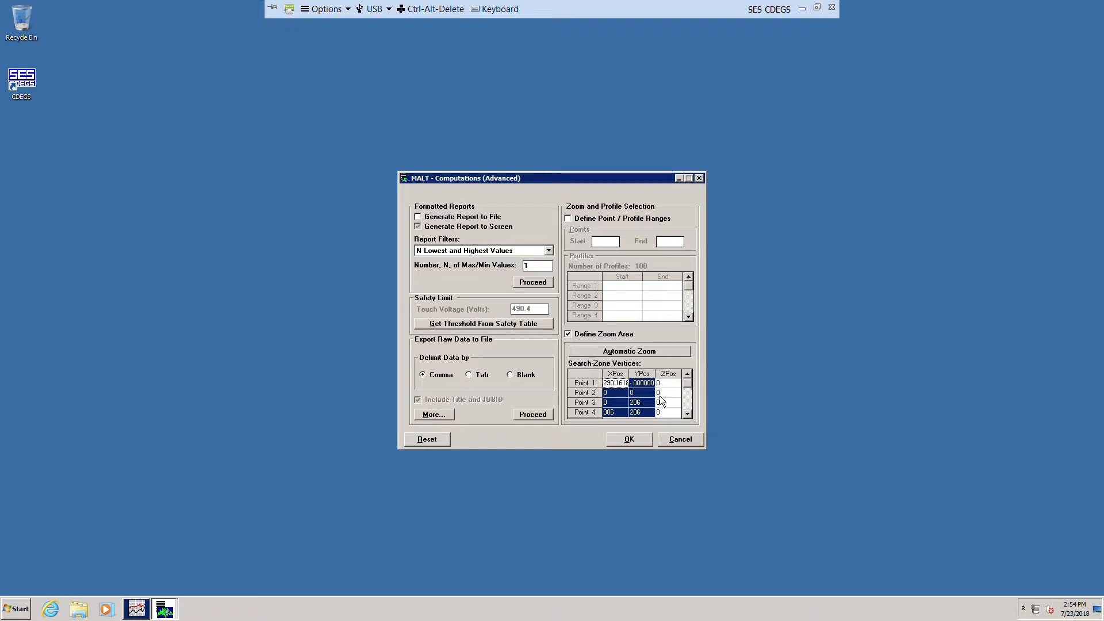
pyautogui.click(628, 395)
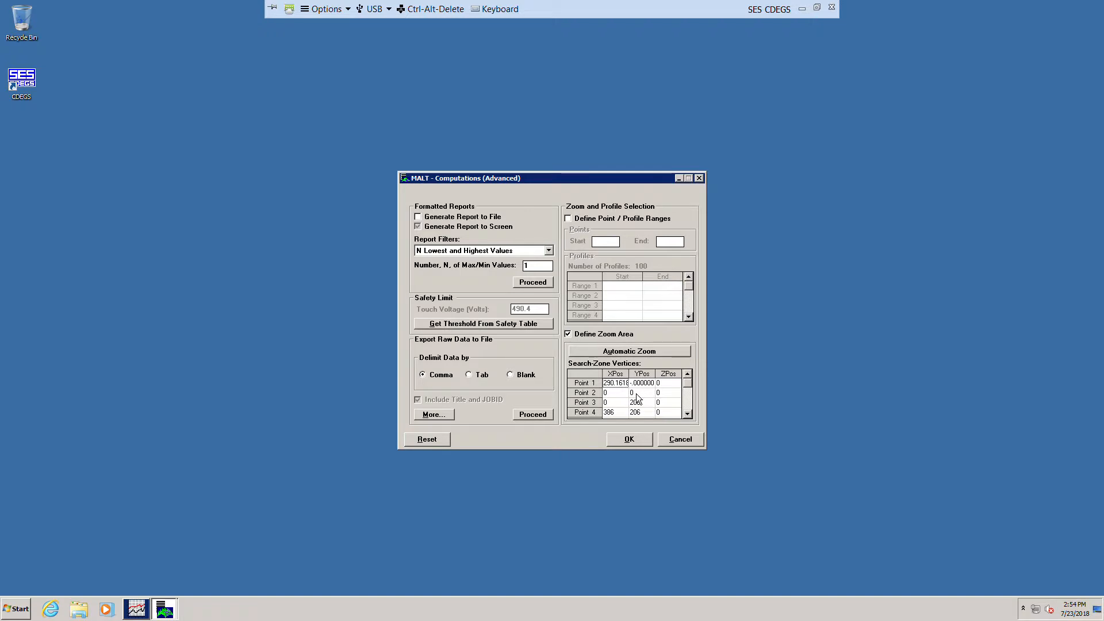
pyautogui.click(648, 443)
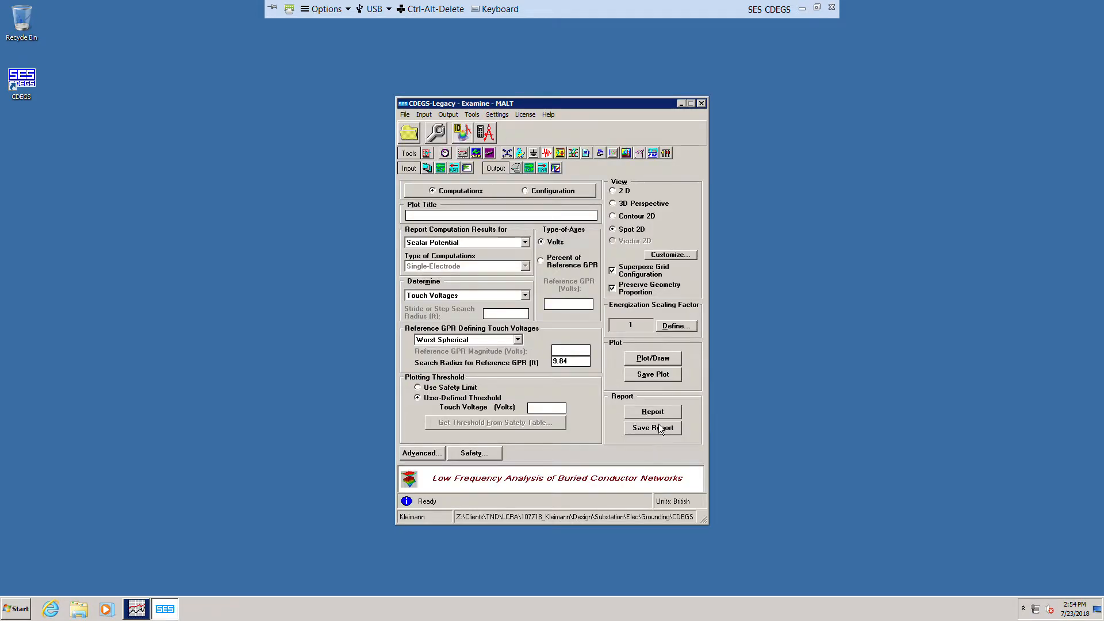
pyautogui.click(611, 269)
pyautogui.click(530, 300)
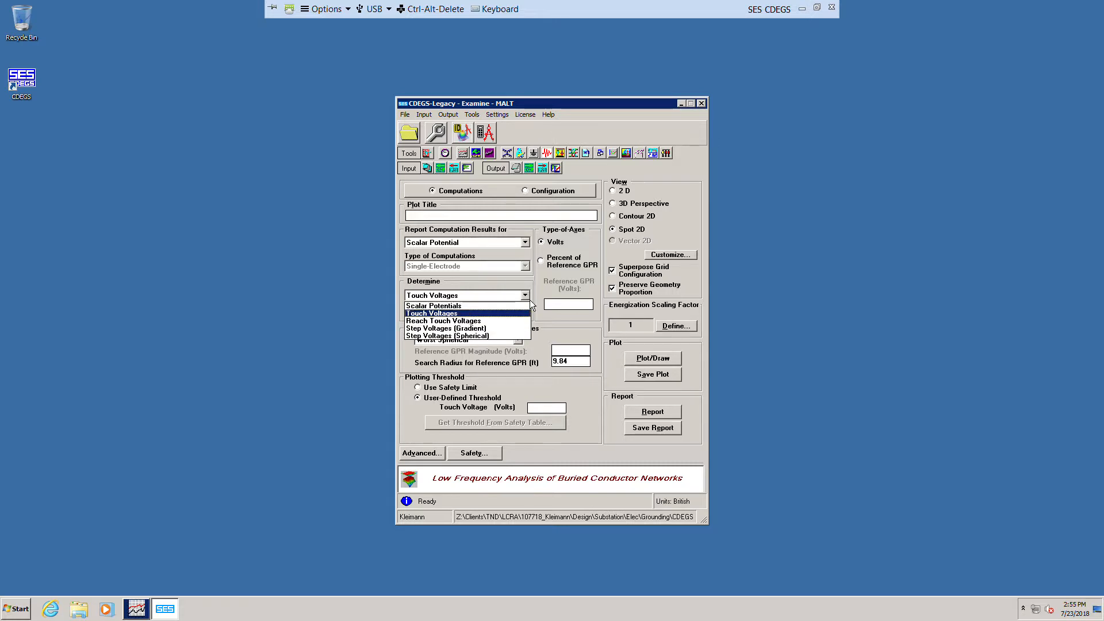
pyautogui.click(529, 300)
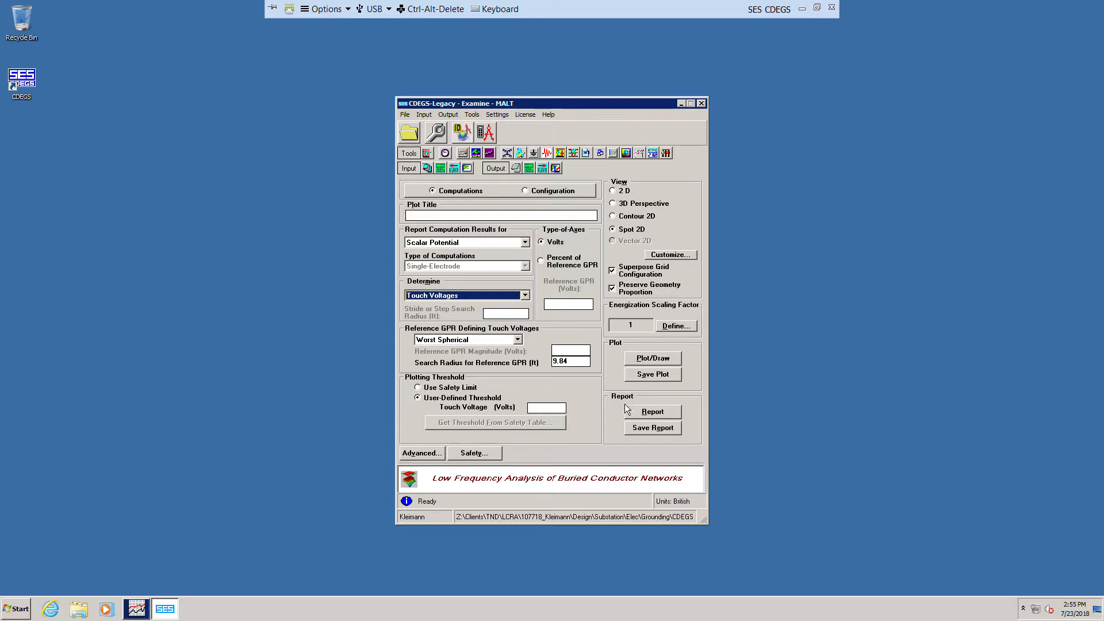
# Step: Plot the touch voltages using the user-defined plotting threshold
pyautogui.click(470, 393)
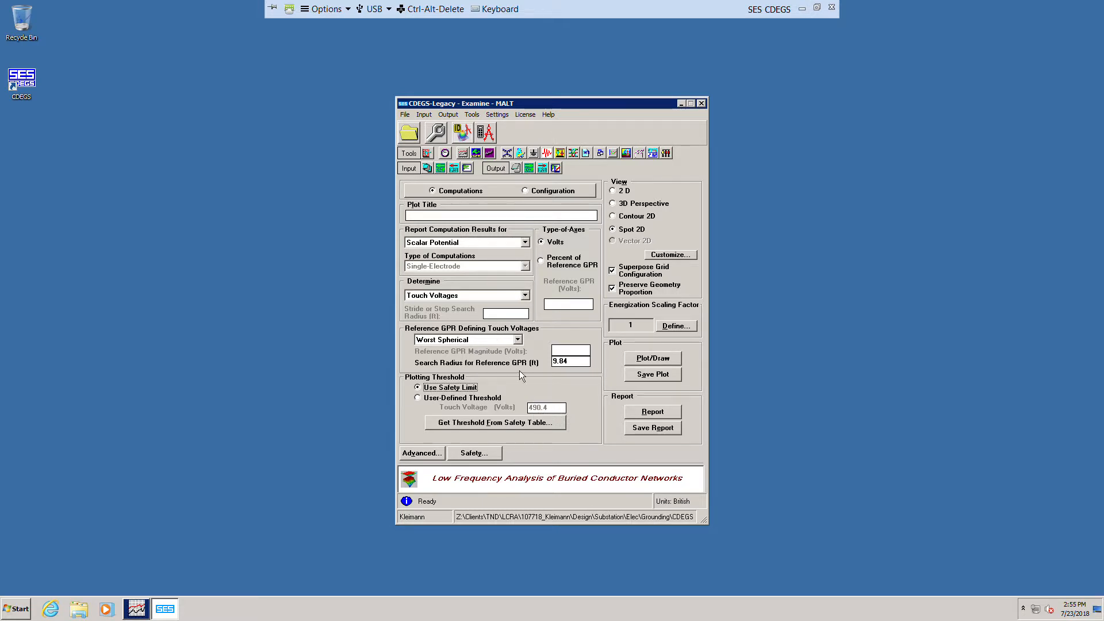
pyautogui.click(435, 399)
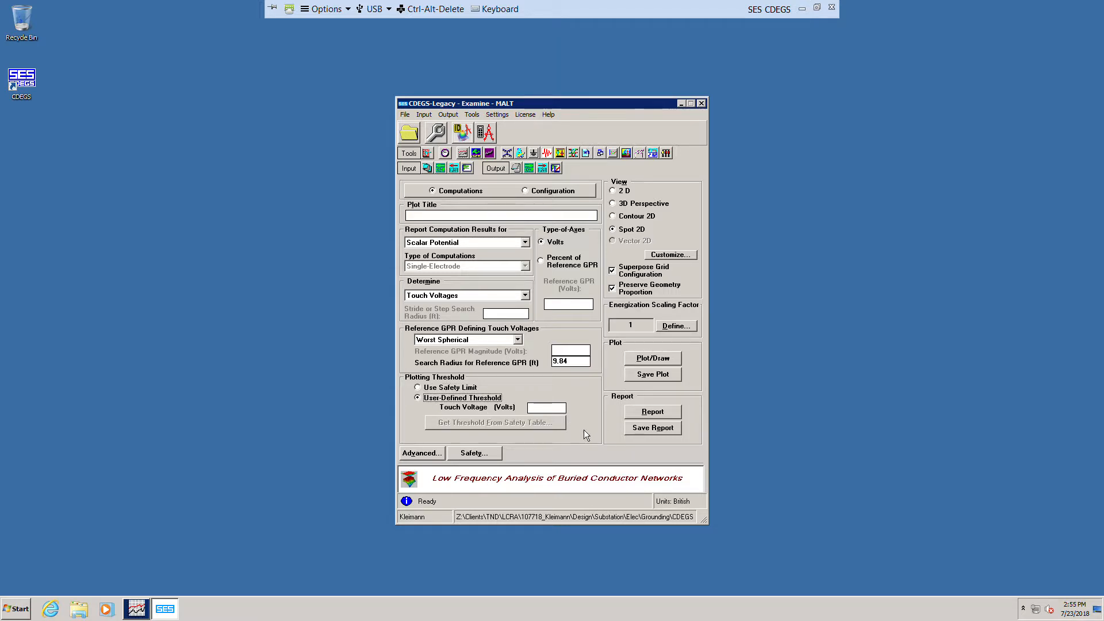
pyautogui.click(651, 361)
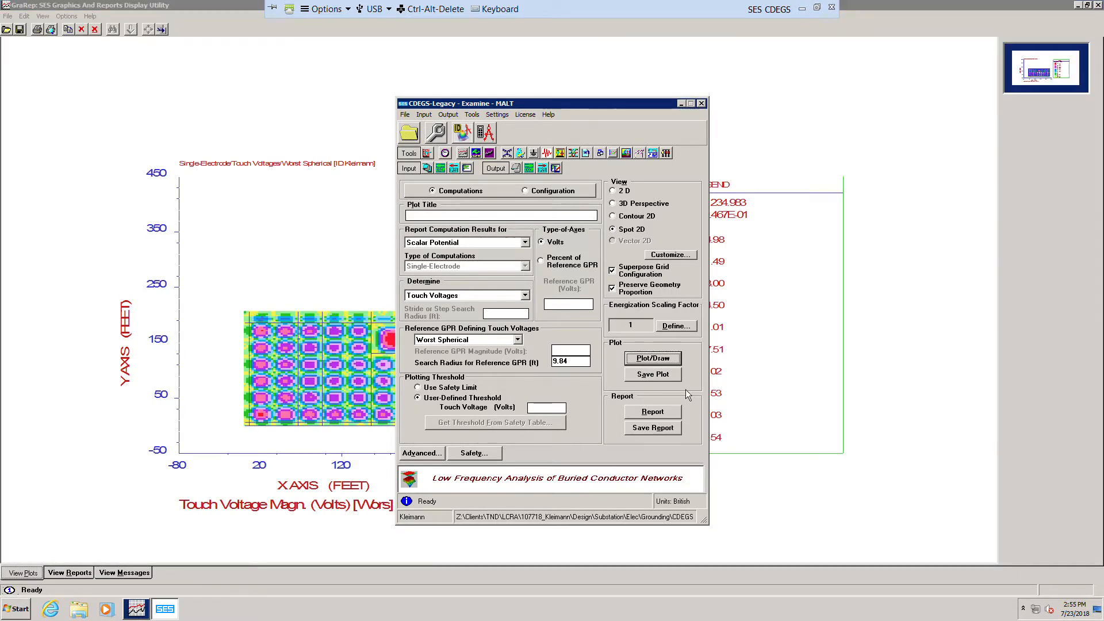
# Step: Zoom into the grid area of the touch voltage plot, then close the plot viewer
pyautogui.click(1032, 245)
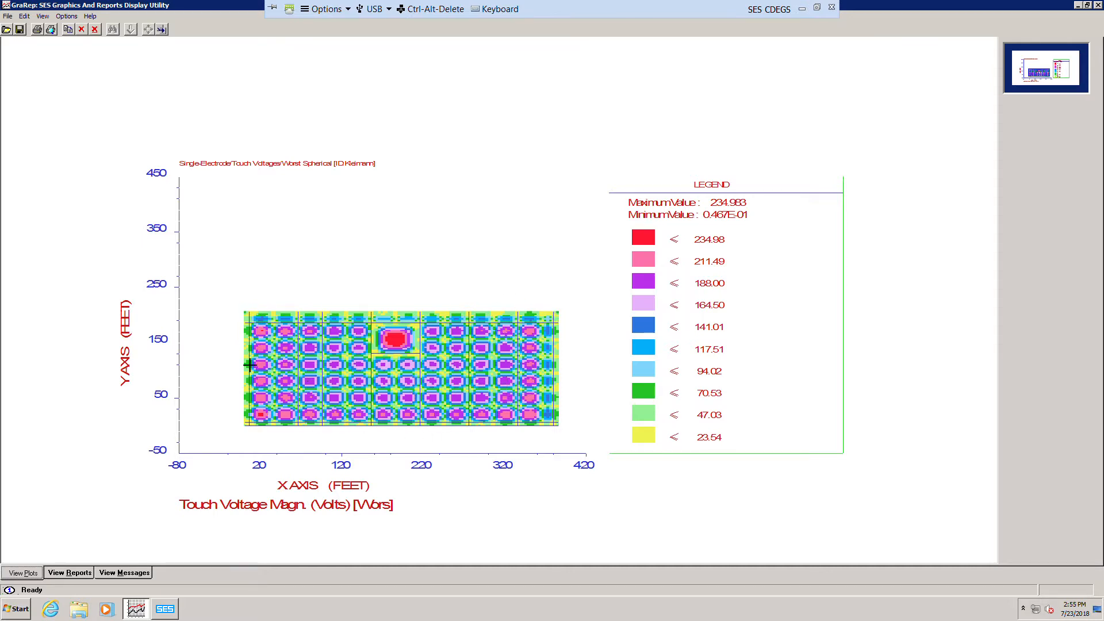
pyautogui.click(246, 315)
pyautogui.moveTo(246, 315); pyautogui.dragTo(574, 442)
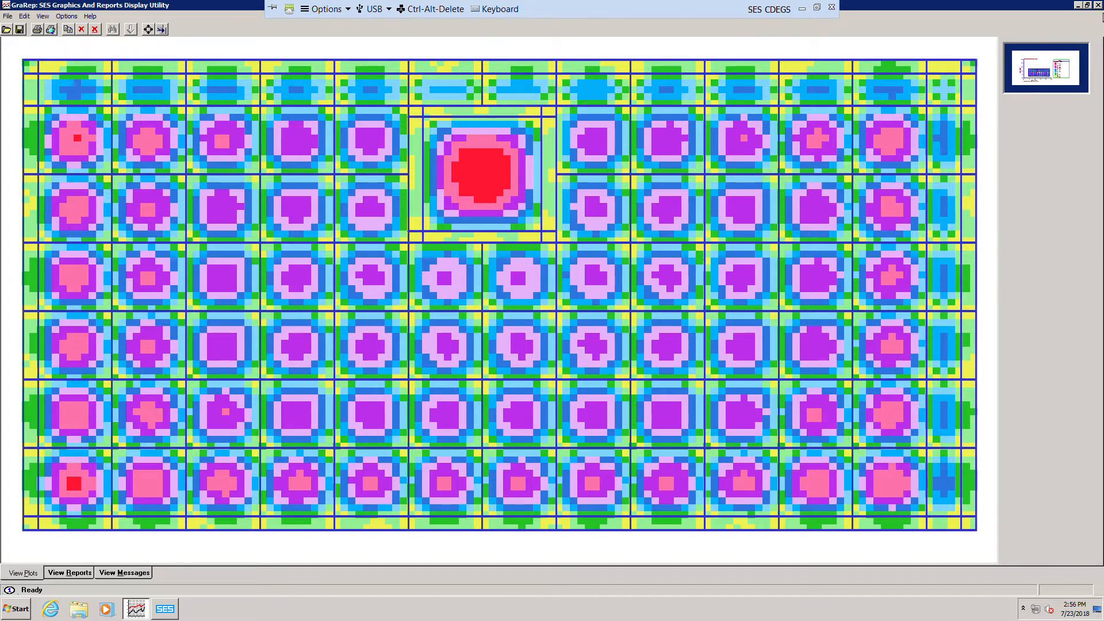
pyautogui.click(1098, 4)
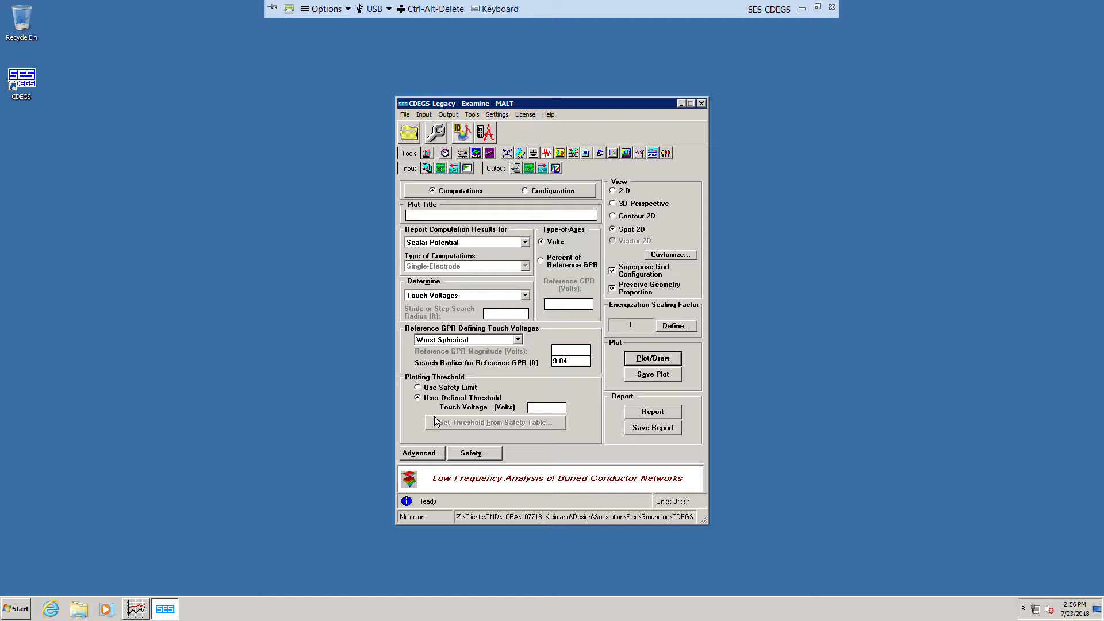
# Step: Reopen Automatic Zoom and create a strip polygon boundary with inner offset 0 and outer offset 47
pyautogui.click(431, 459)
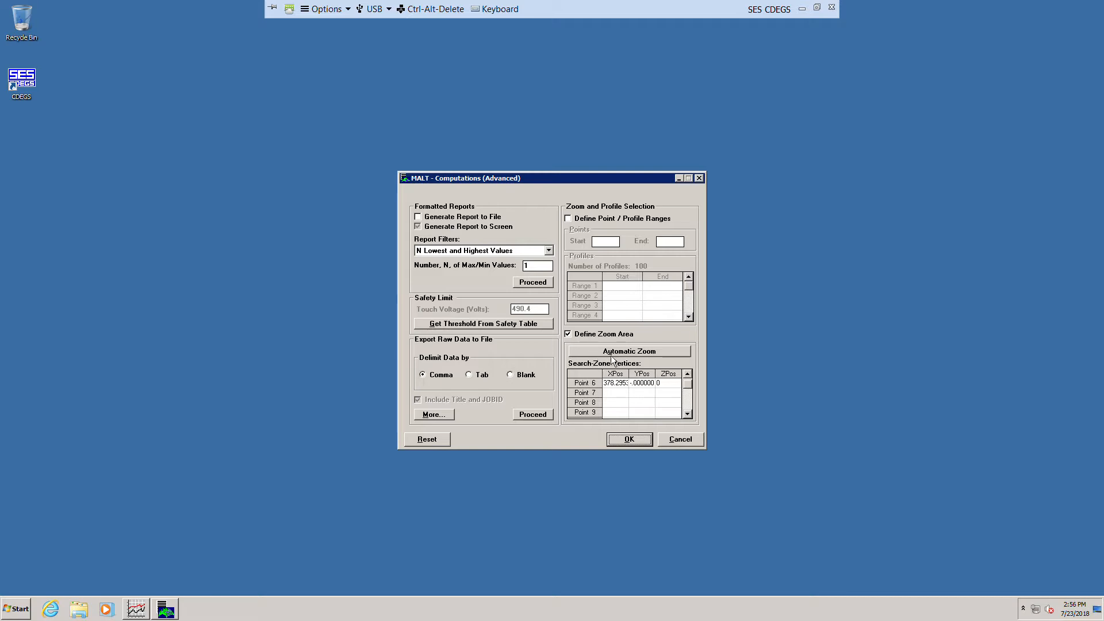
pyautogui.click(628, 355)
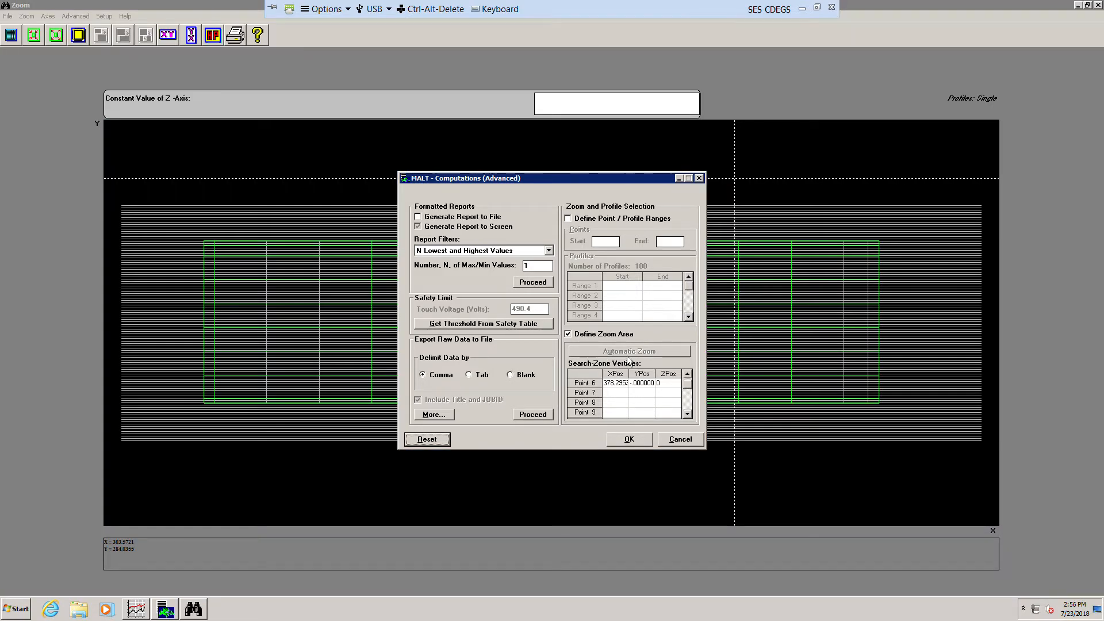
pyautogui.click(631, 439)
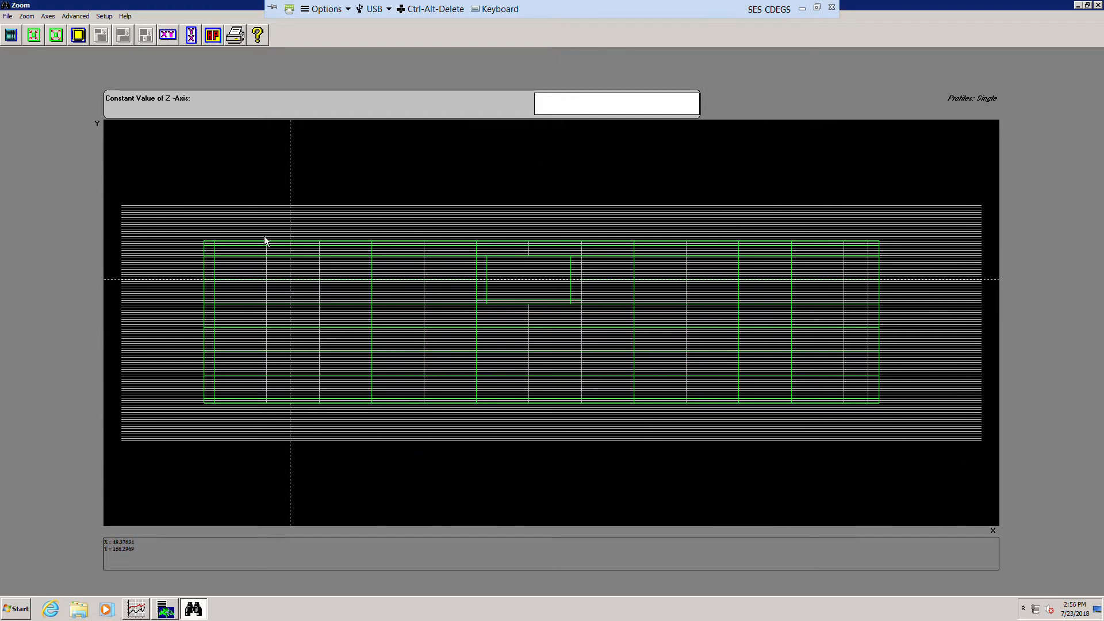
pyautogui.click(89, 22)
pyautogui.click(101, 43)
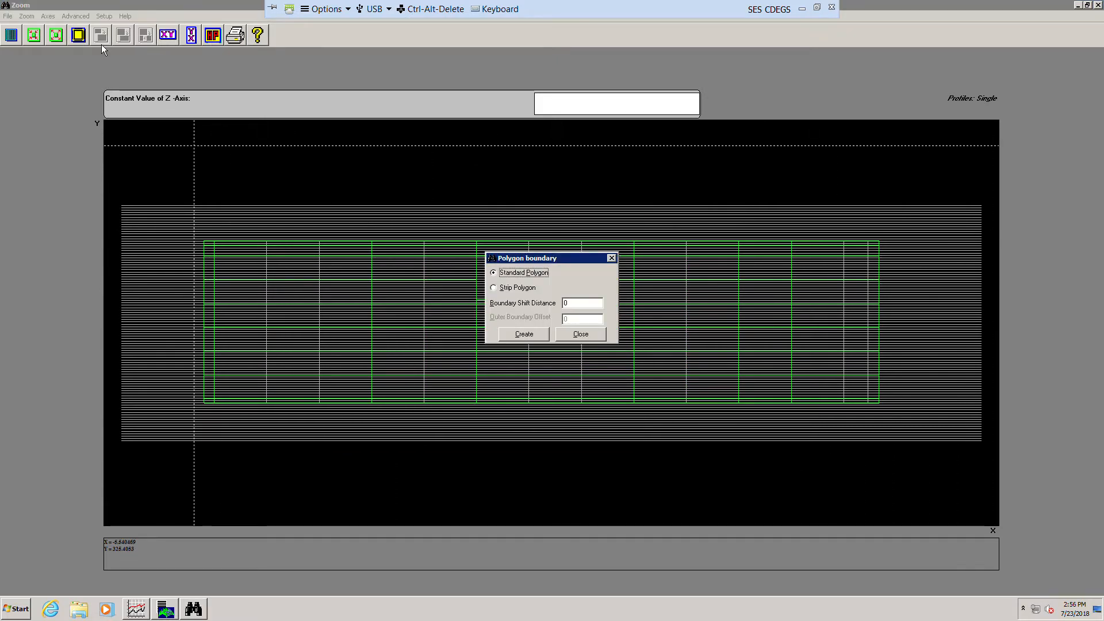
pyautogui.click(515, 289)
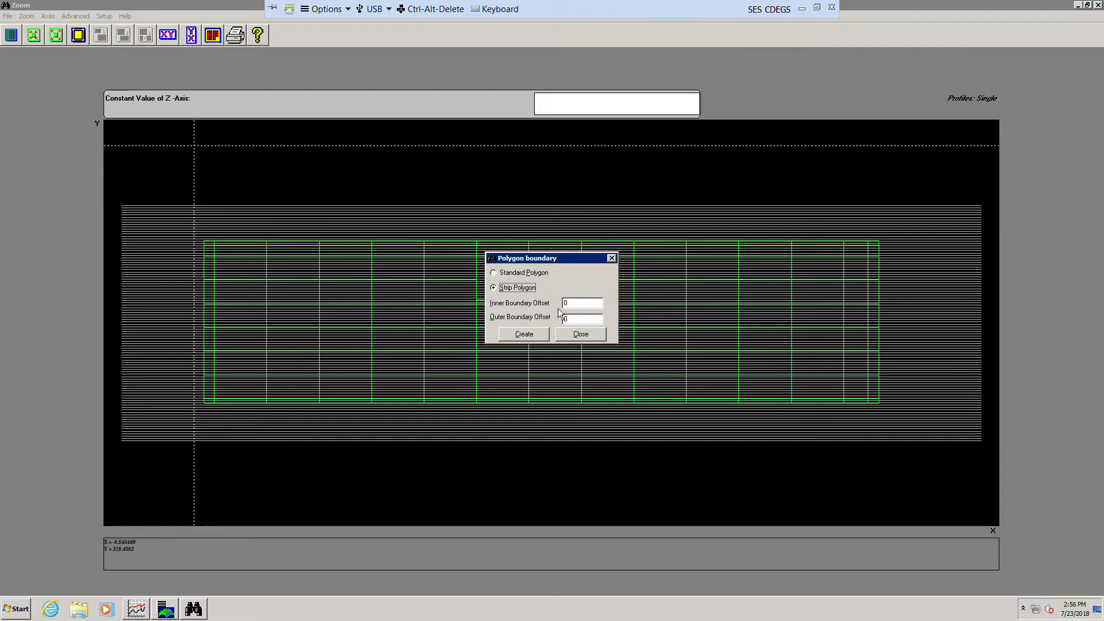
pyautogui.click(574, 308)
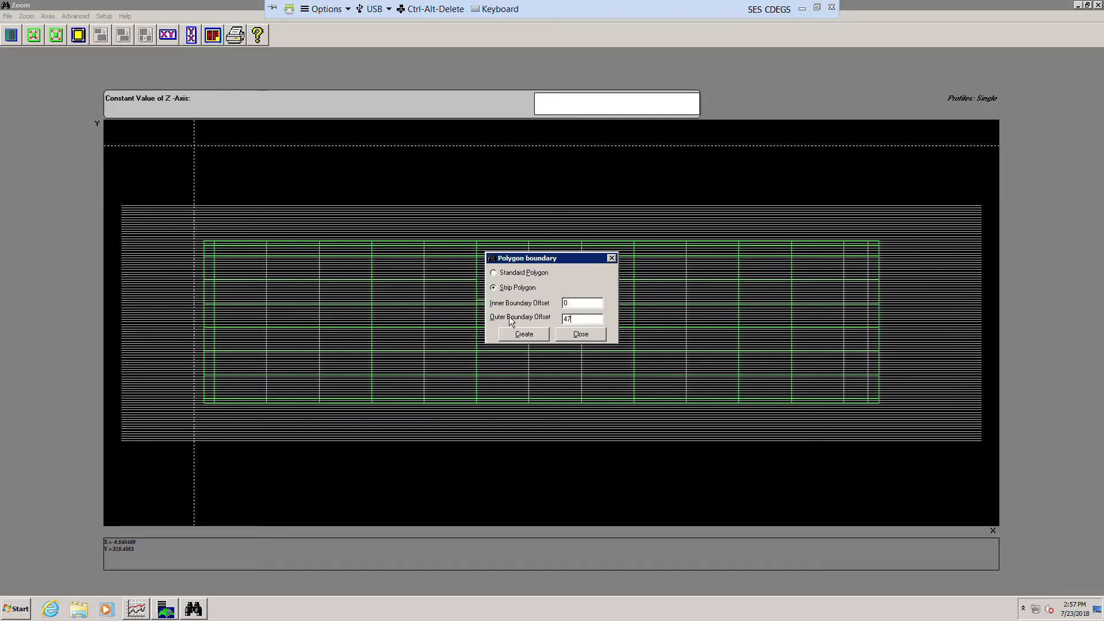
pyautogui.click(525, 336)
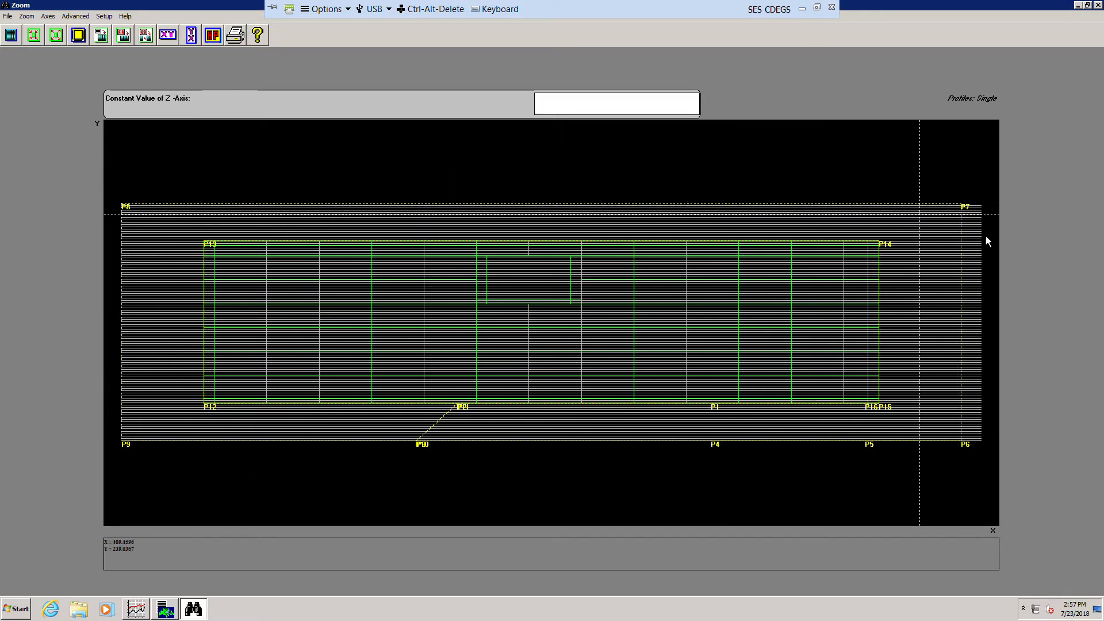
# Step: Send the strip zoom points to the search-zone vertices and accept the advanced settings
pyautogui.click(128, 41)
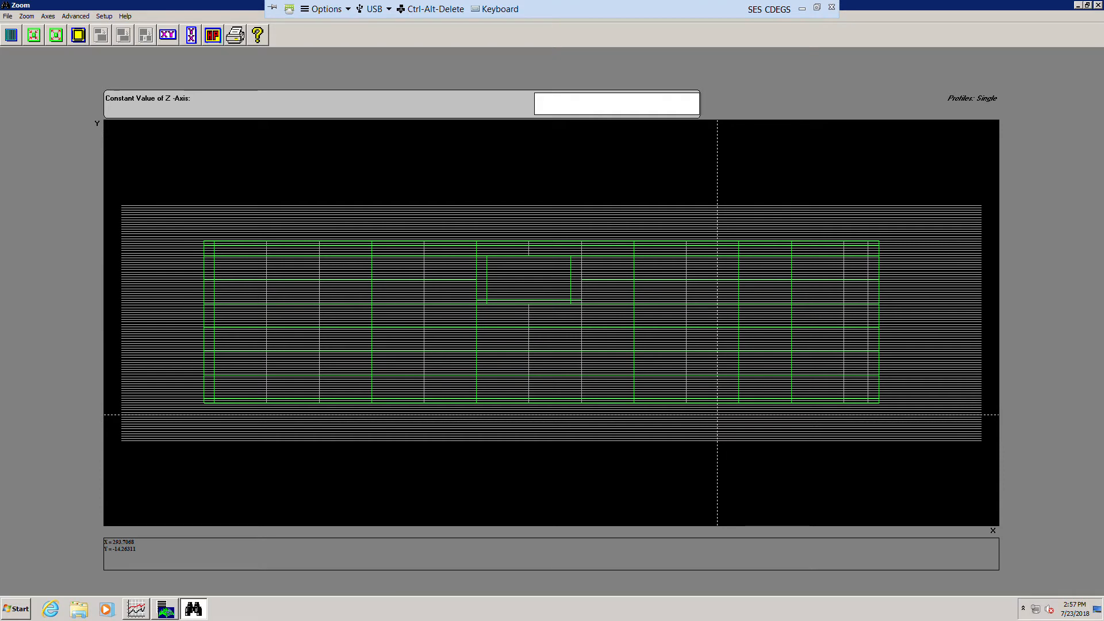
pyautogui.click(1096, 6)
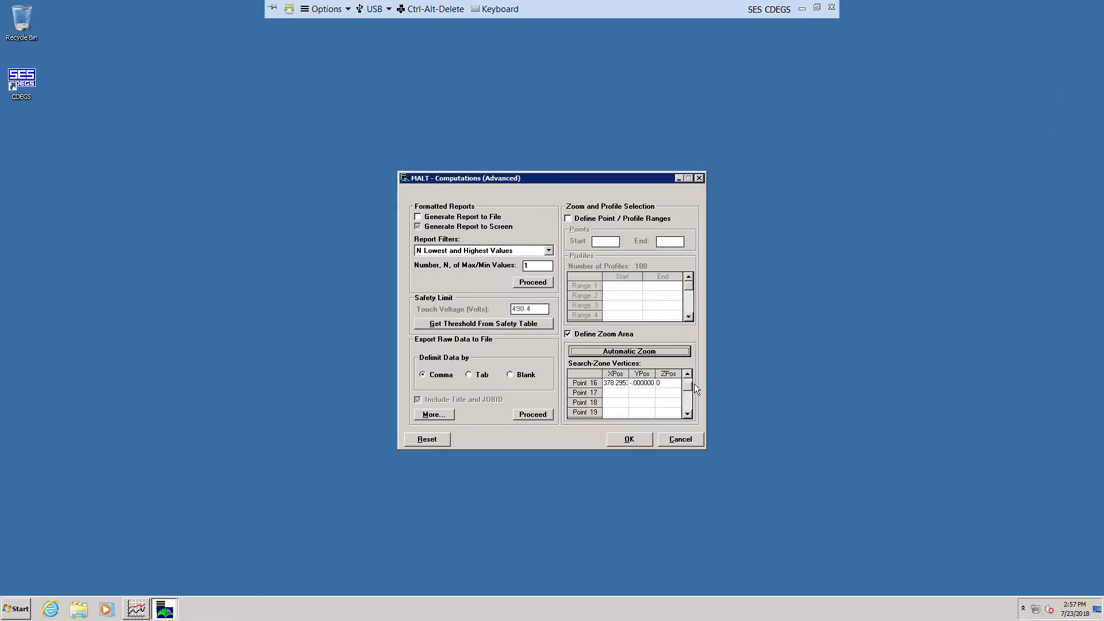
pyautogui.scroll(2, 695, 380)
pyautogui.click(644, 445)
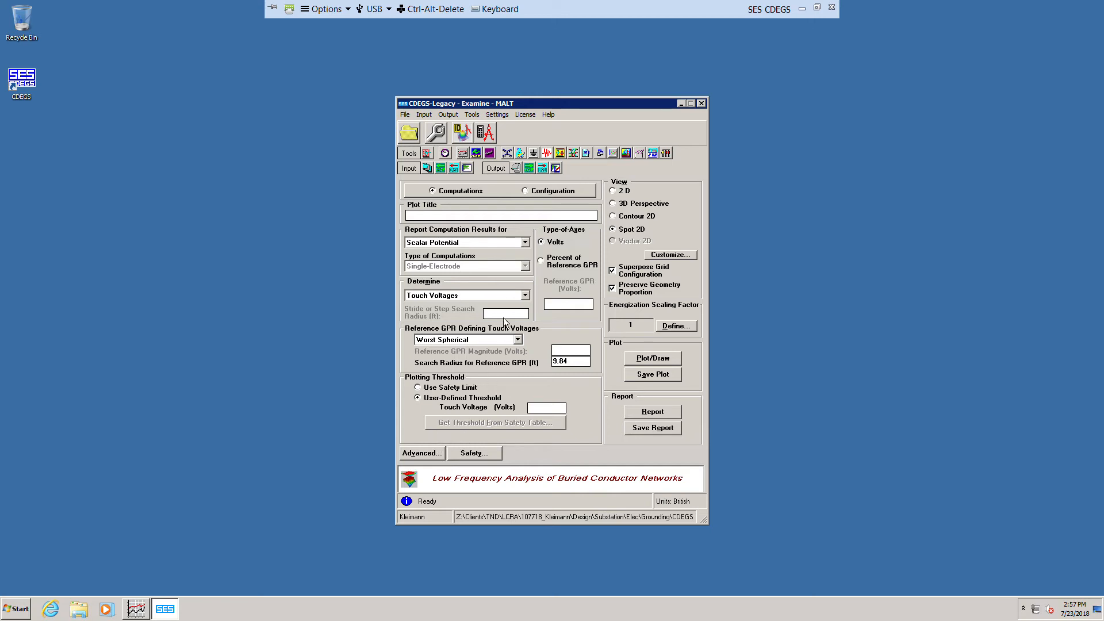
# Step: Plot Step Voltages (Spherical) and zoom into the grid region of the resulting plot
pyautogui.click(525, 295)
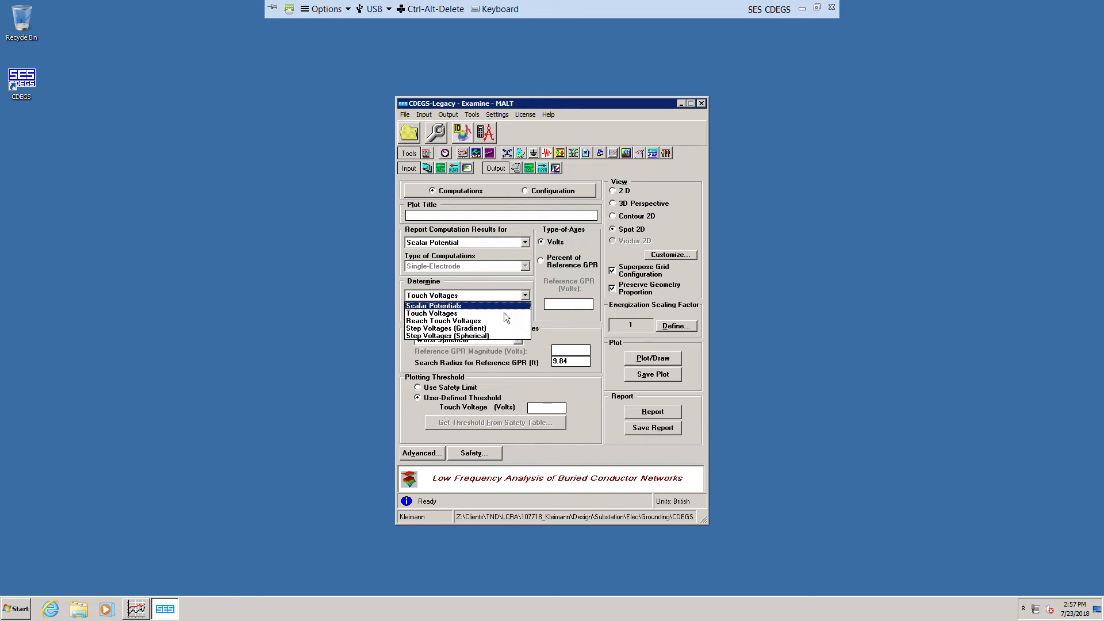
pyautogui.click(481, 338)
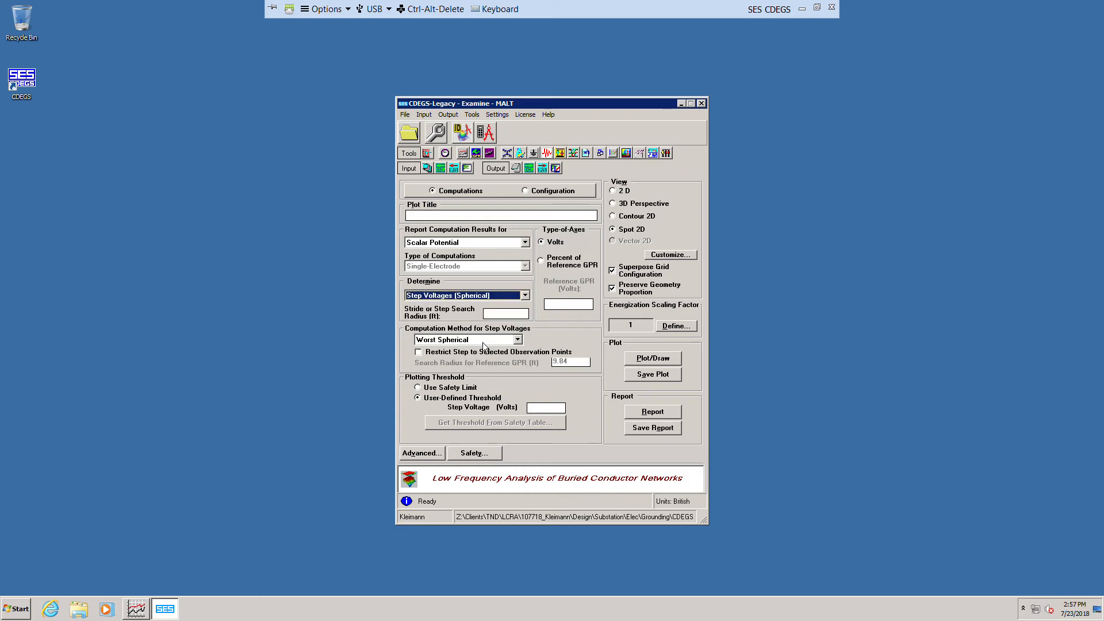
pyautogui.click(642, 364)
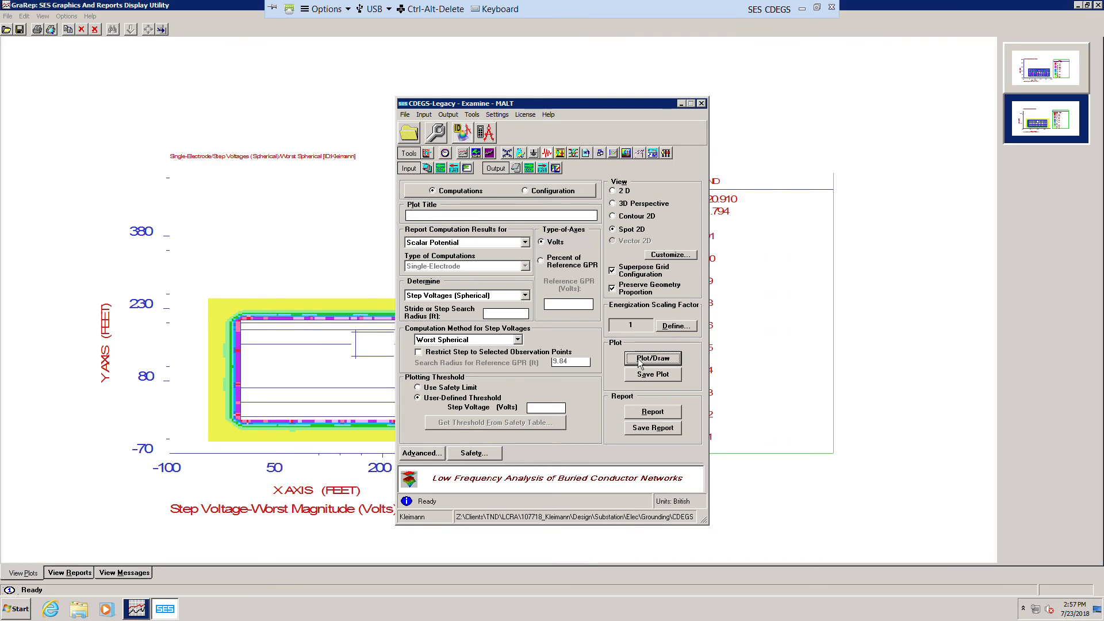
pyautogui.click(951, 290)
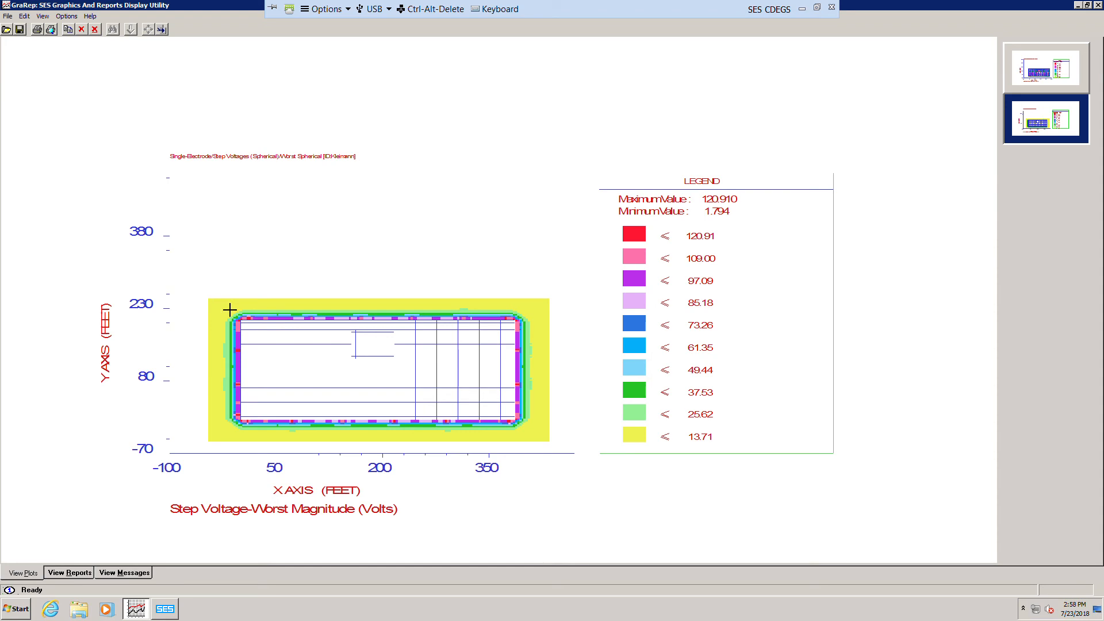
pyautogui.moveTo(229, 310); pyautogui.dragTo(560, 450)
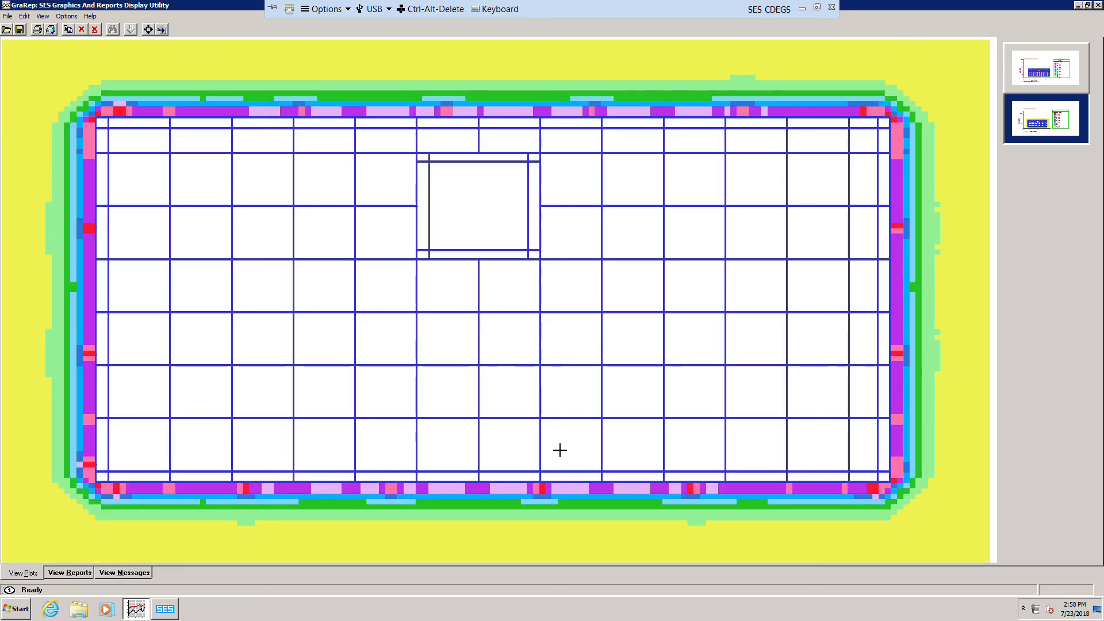